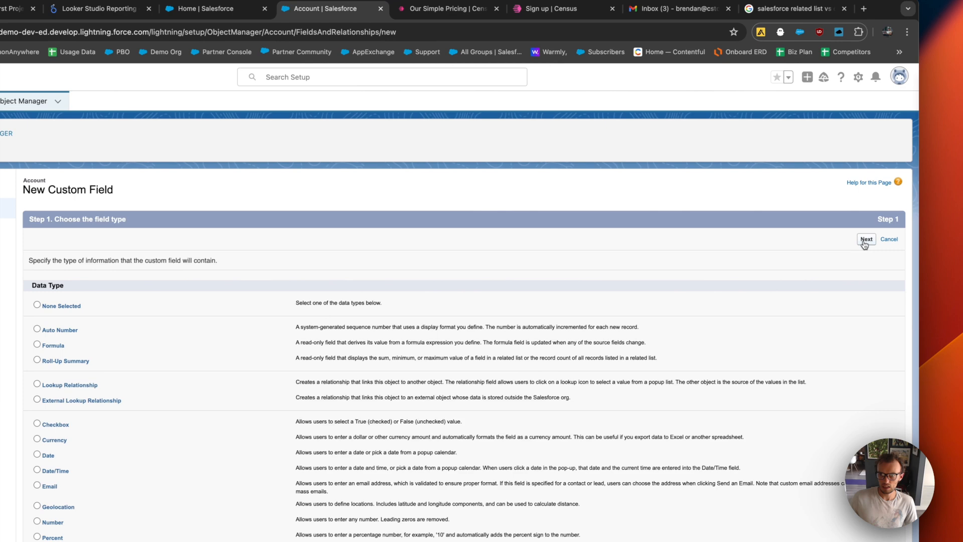
Create the Account text field Organization Id with length 18 and no duplicate values allowed, keeping the default visibility and page layouts, and save it.
type("Organ")
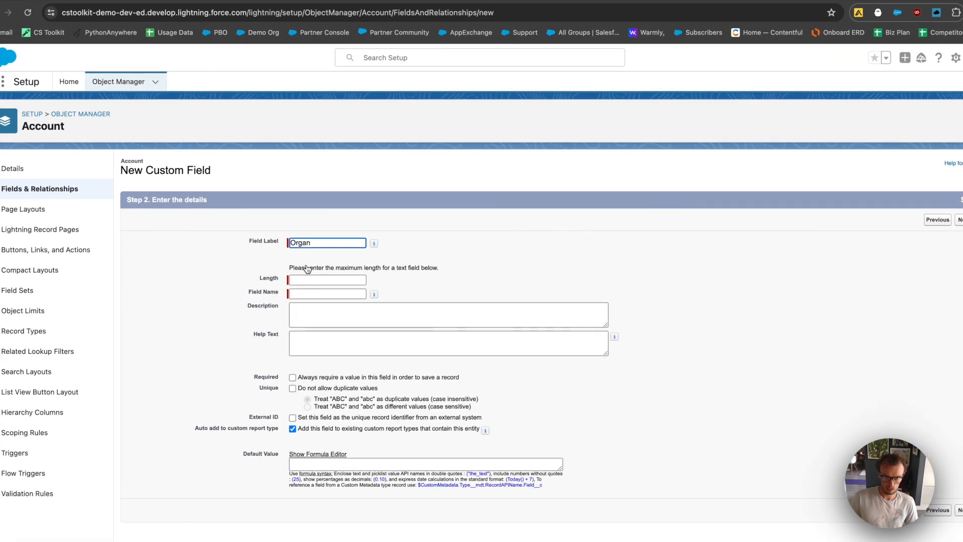
type("ization Id")
key("Tab")
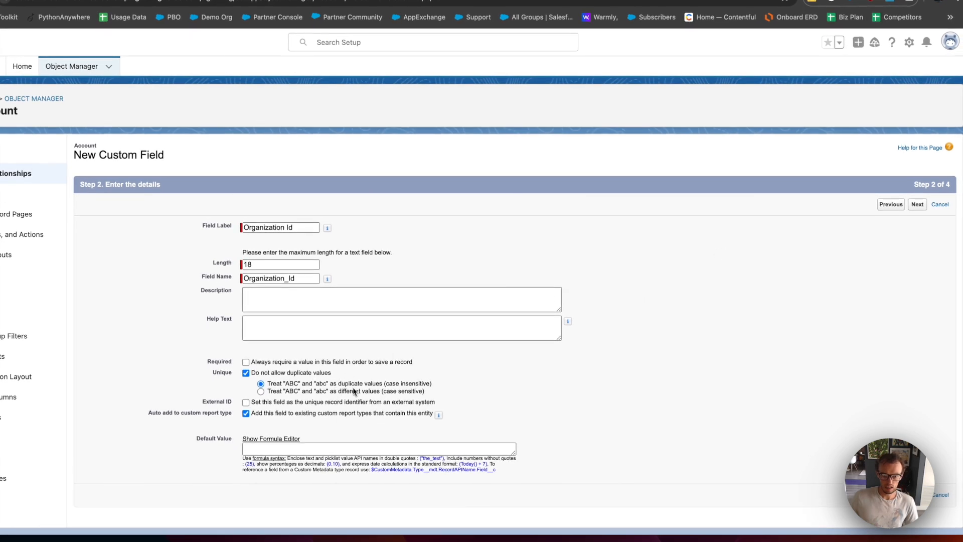
left_click(918, 207)
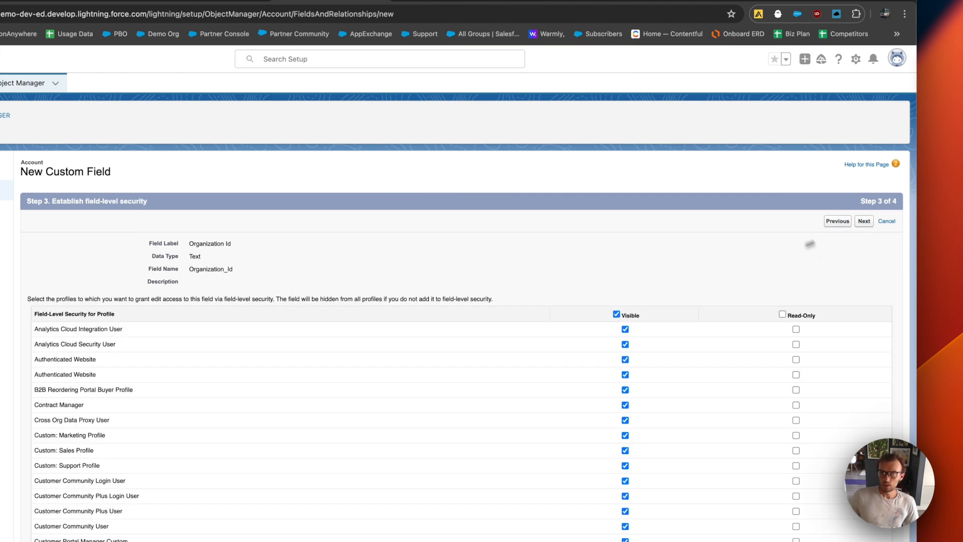
left_click(865, 224)
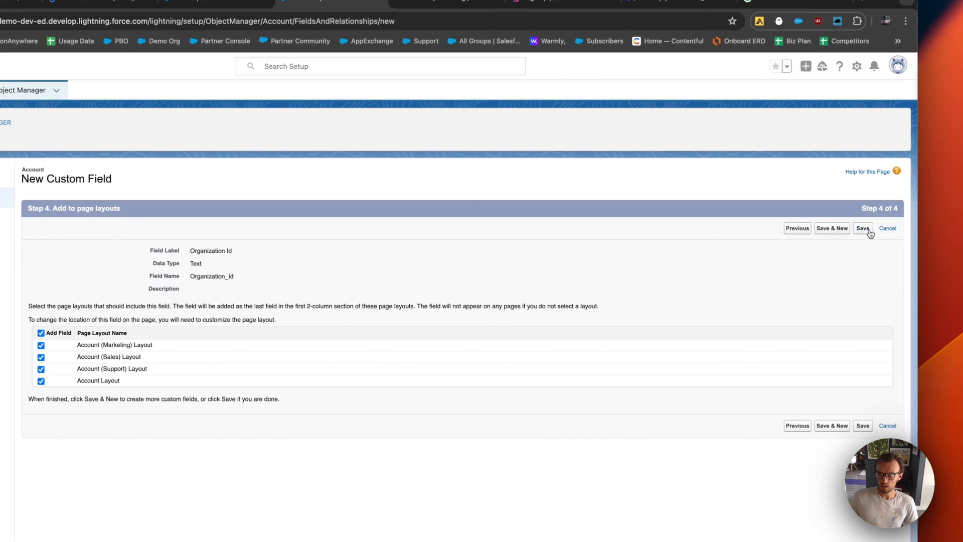
left_click(865, 224)
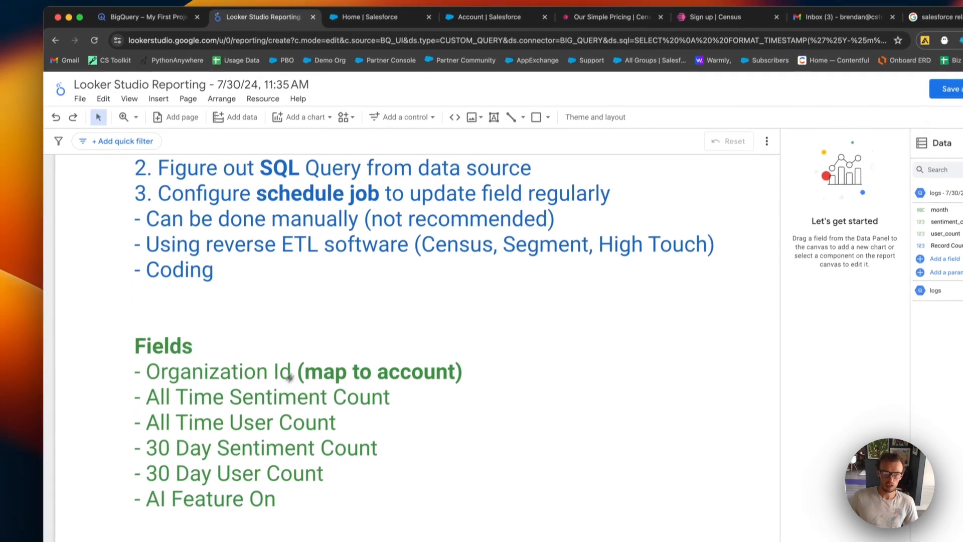
Switch to the Looker Studio report, copy the name All Time Sentiment Count from the Fields list, and return to the Salesforce Account setup.
double_click(196, 427)
triple_click(271, 390)
left_click_drag(149, 386, 406, 391)
left_click(479, 6)
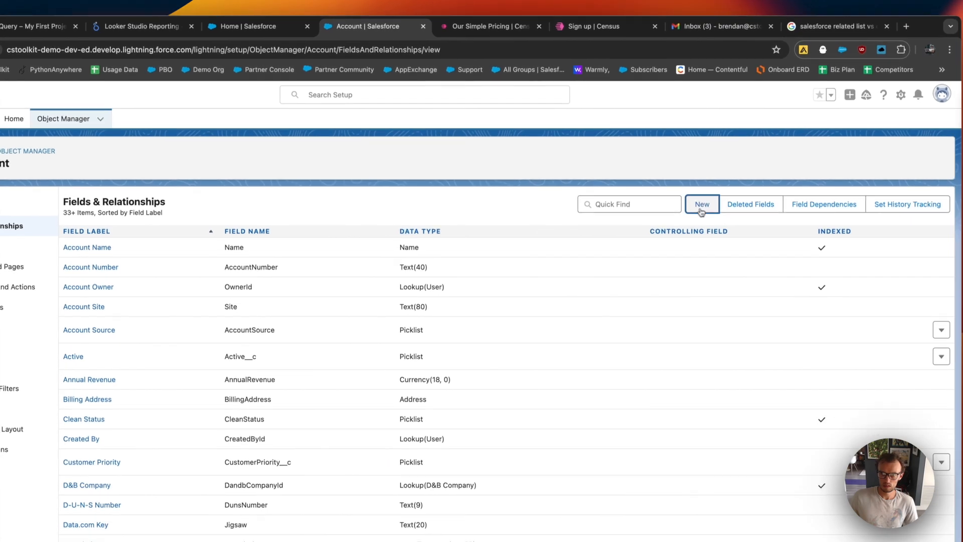
Create a Number field on Account labelled with the copied name All Time Sentiment Count, accepting the default length, visibility and page layouts.
left_click(710, 220)
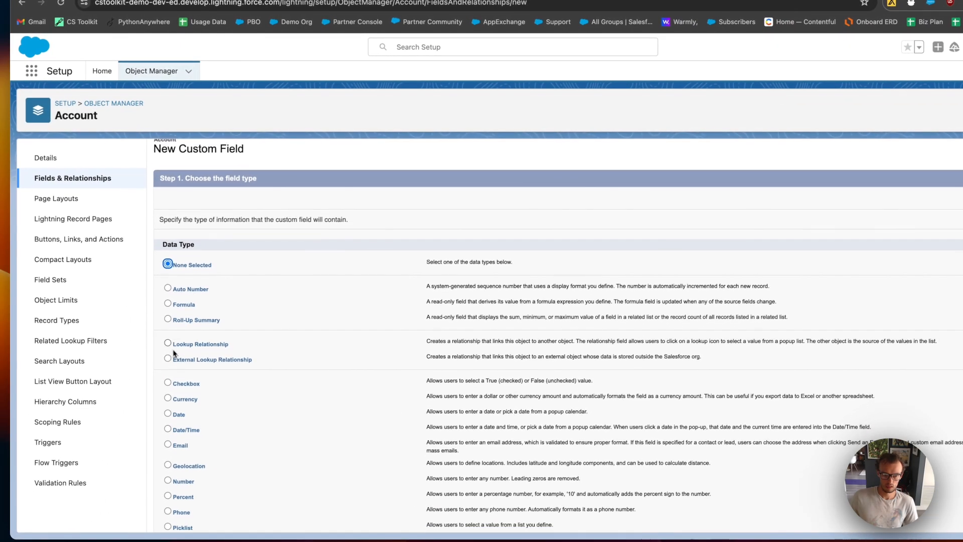
scroll(173, 346, "down", 1)
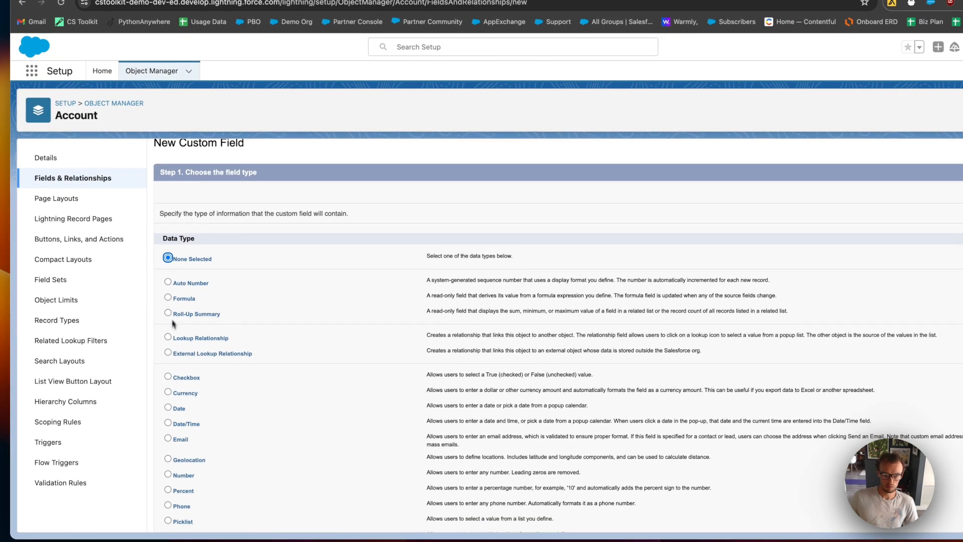
scroll(168, 401, "down", 5)
left_click(168, 415)
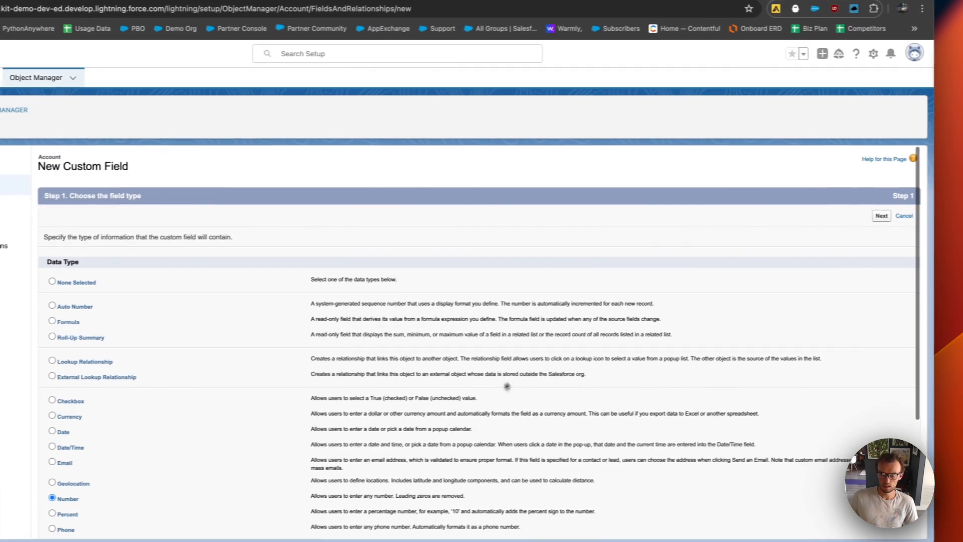
left_click(864, 216)
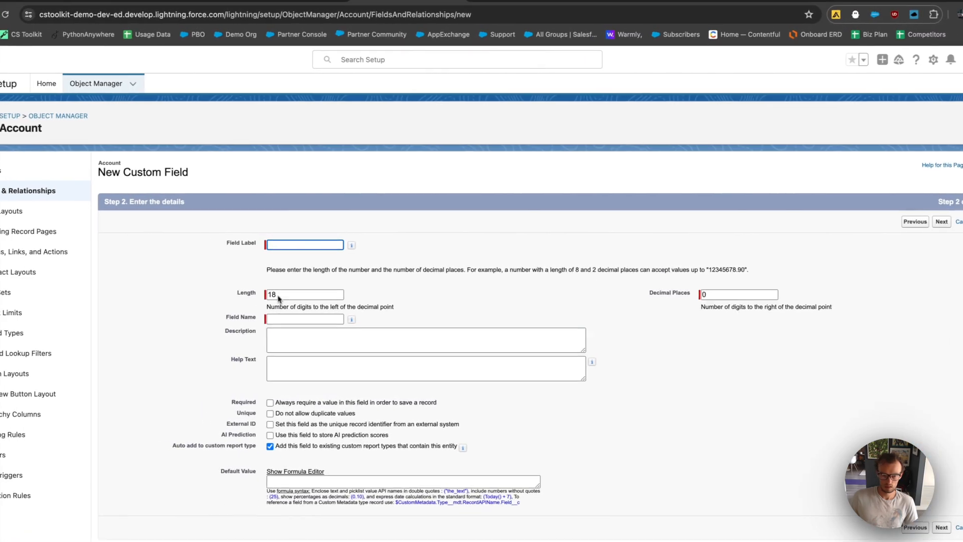
key("ctrl+v")
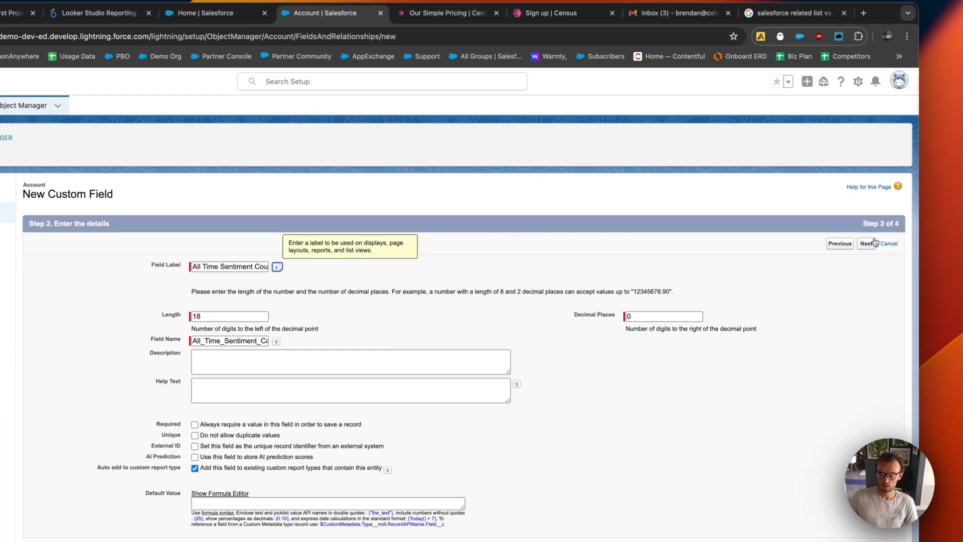
left_click(869, 245)
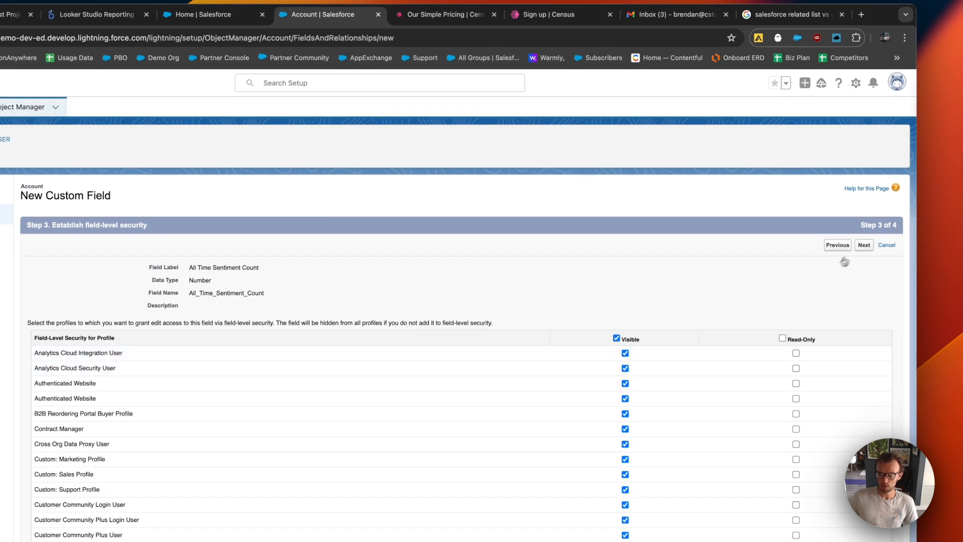
left_click(862, 246)
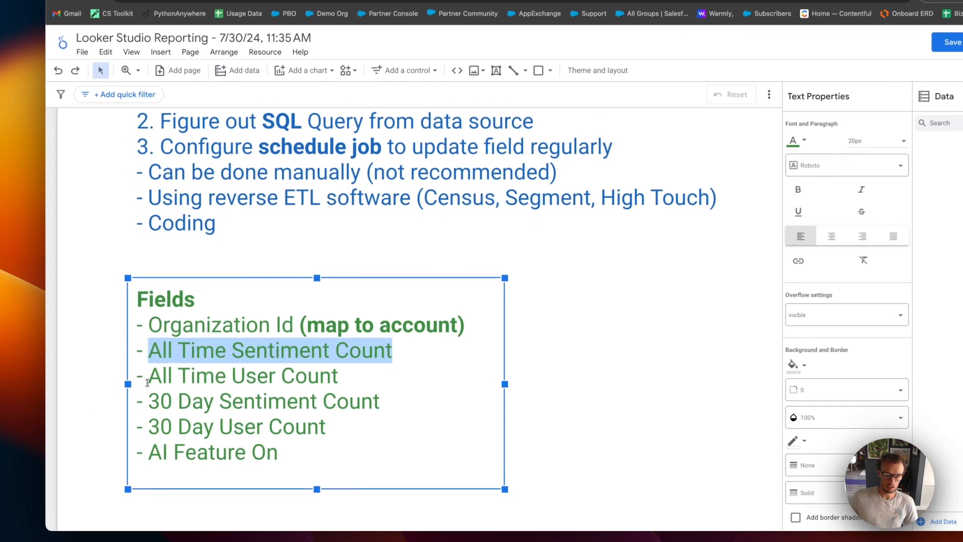
Copy All Time User Count from the Looker Studio Fields list and create a Salesforce Number field on Account with that label.
left_click_drag(147, 383, 355, 373)
key("super+c")
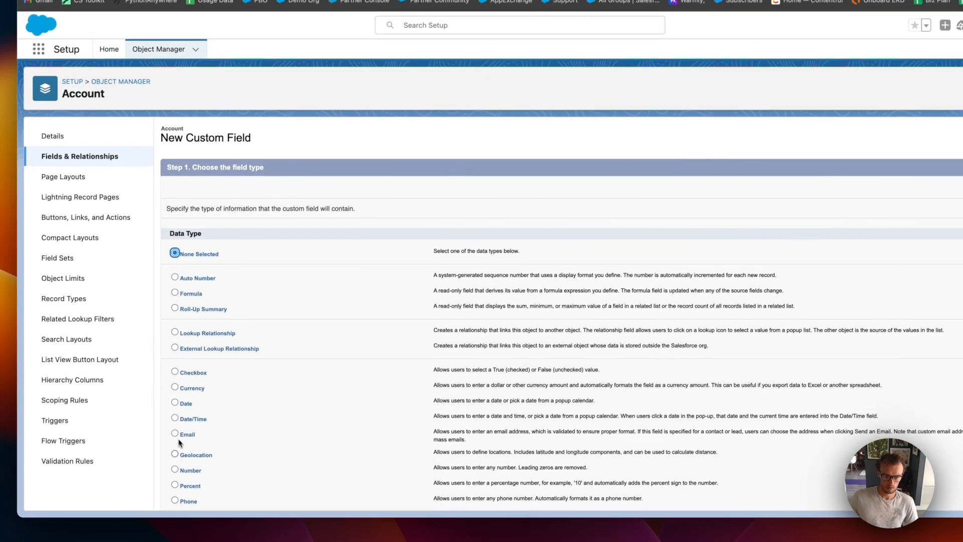
left_click(47, 531)
left_click(922, 216)
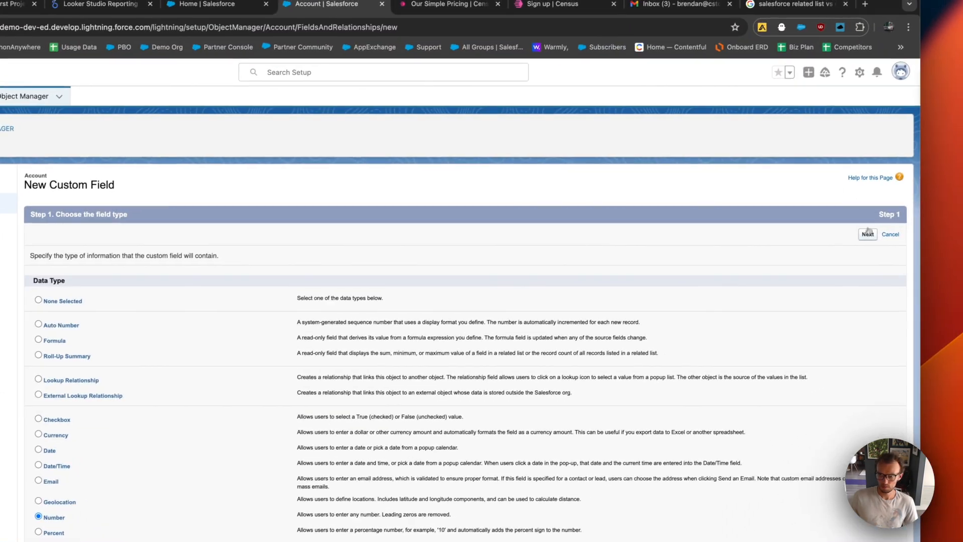
key("super+v")
key("Tab")
left_click(922, 215)
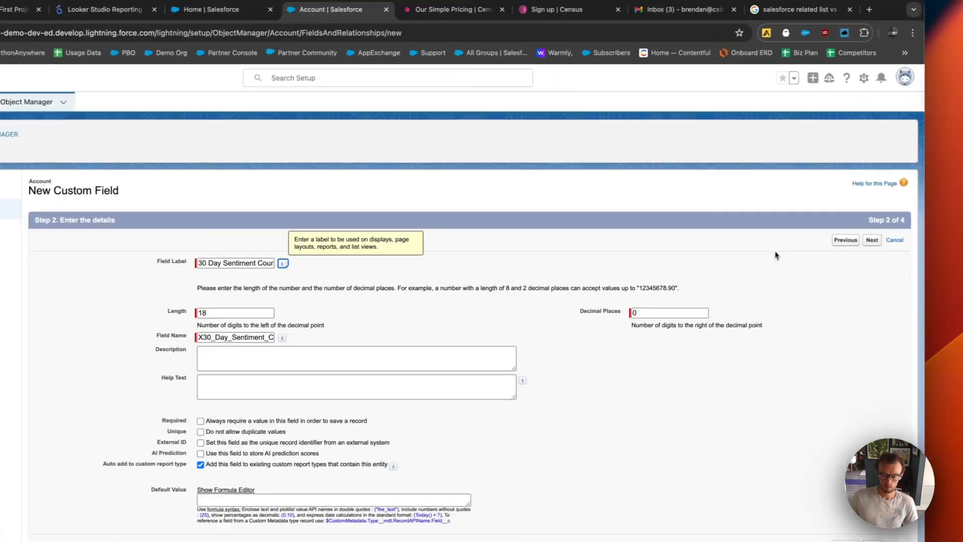
Create the Number fields 30 Day Sentiment Count and 30 Day User Count on Account with default field-level security.
left_click(861, 240)
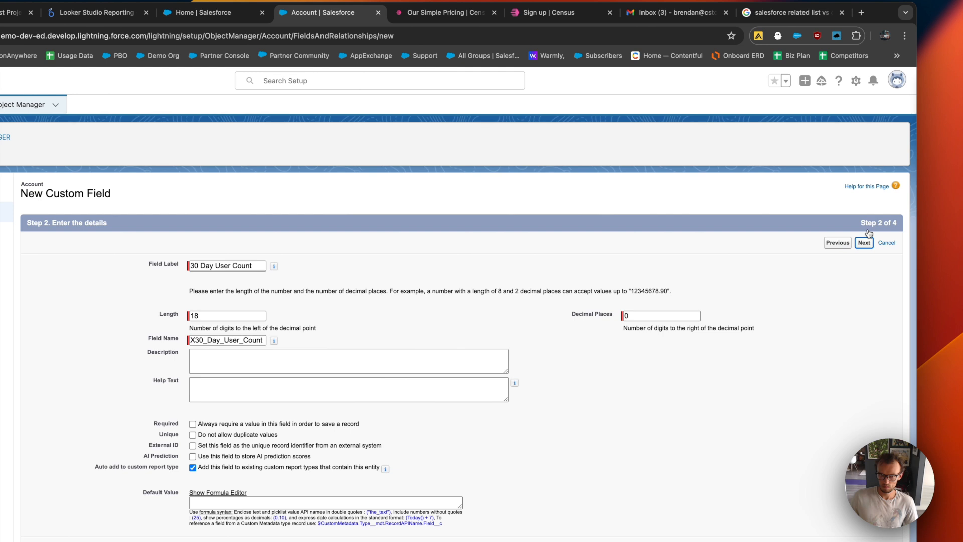
left_click(865, 241)
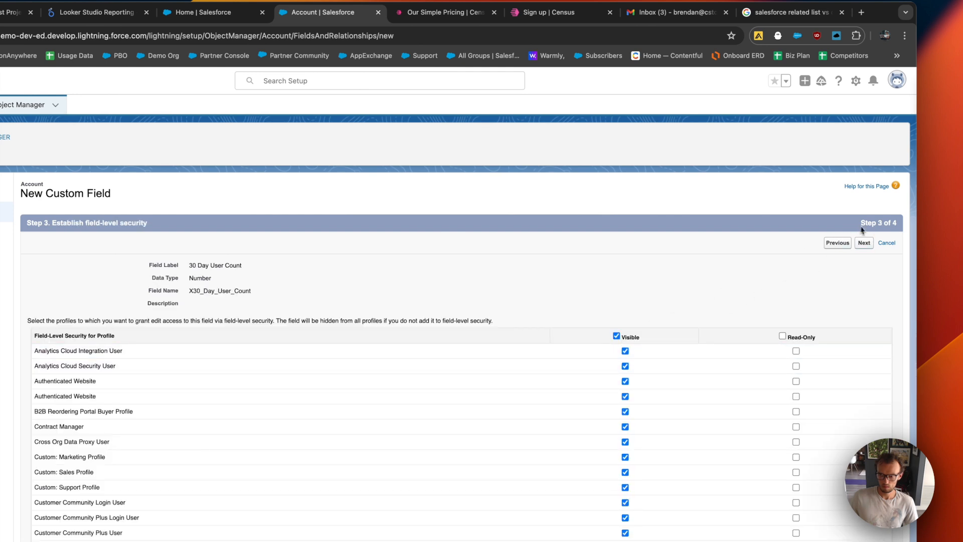
left_click(864, 244)
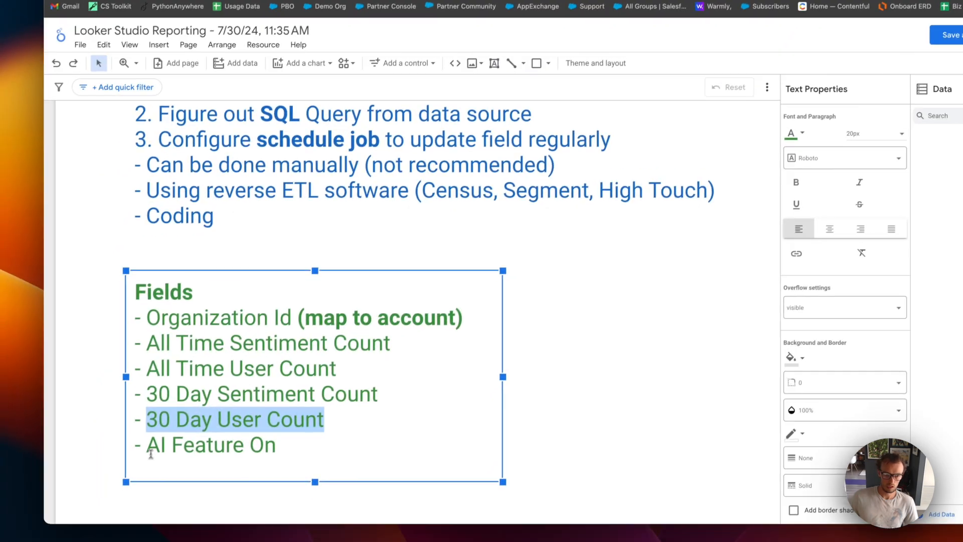
Take the name AI Feature On from the Looker Studio list and save it as an unchecked-by-default Checkbox field on the Salesforce Account object.
left_click_drag(147, 445, 276, 446)
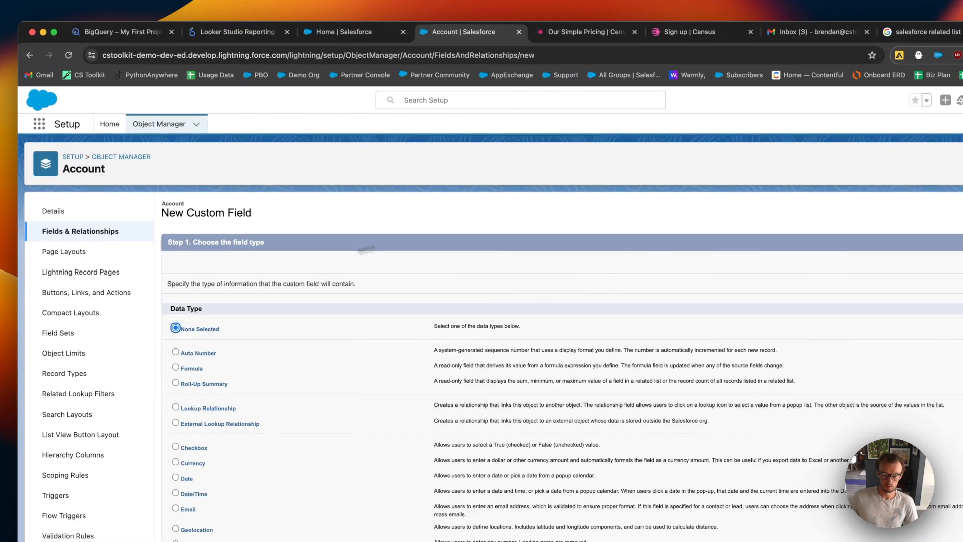
scroll(205, 391, "down", 3)
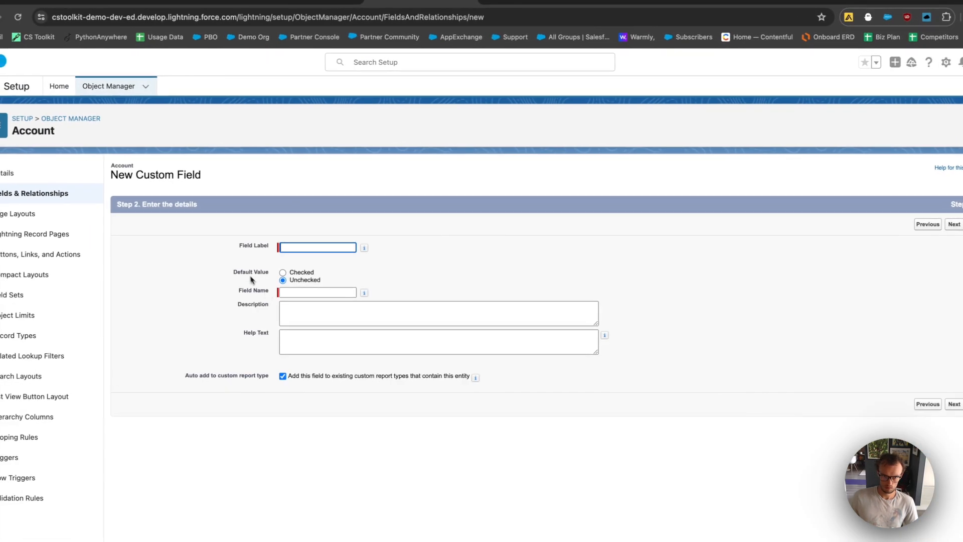
type("AI Feature On")
key("Tab")
left_click(957, 225)
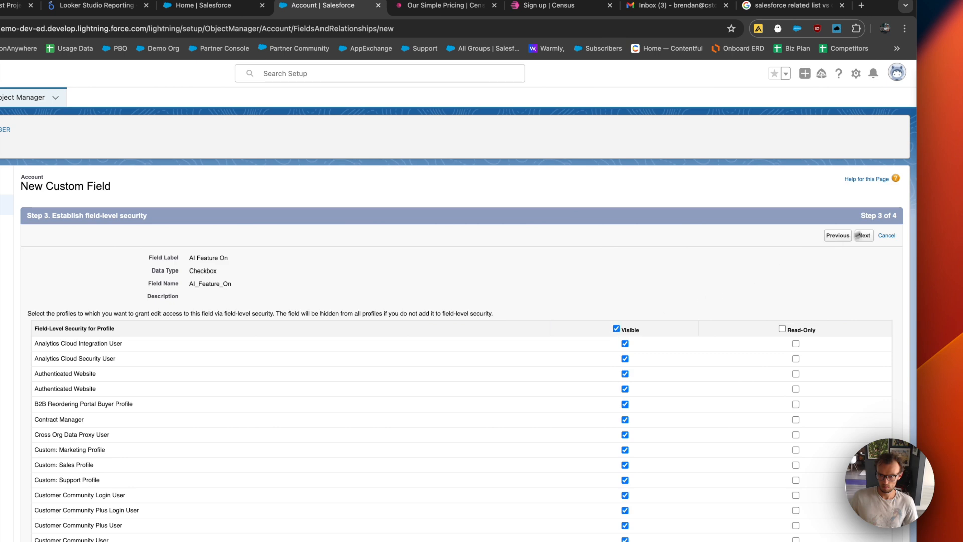
left_click(865, 236)
left_click(861, 236)
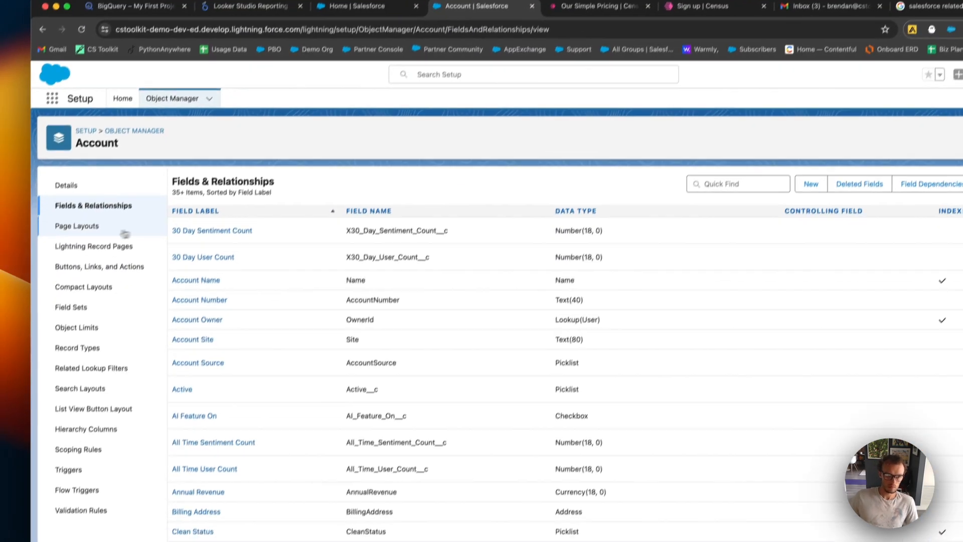
Add a two-column section named Product Data below Additional Information in the Account page layout.
left_click(123, 231)
left_click(207, 291)
scroll(357, 419, "down", 10)
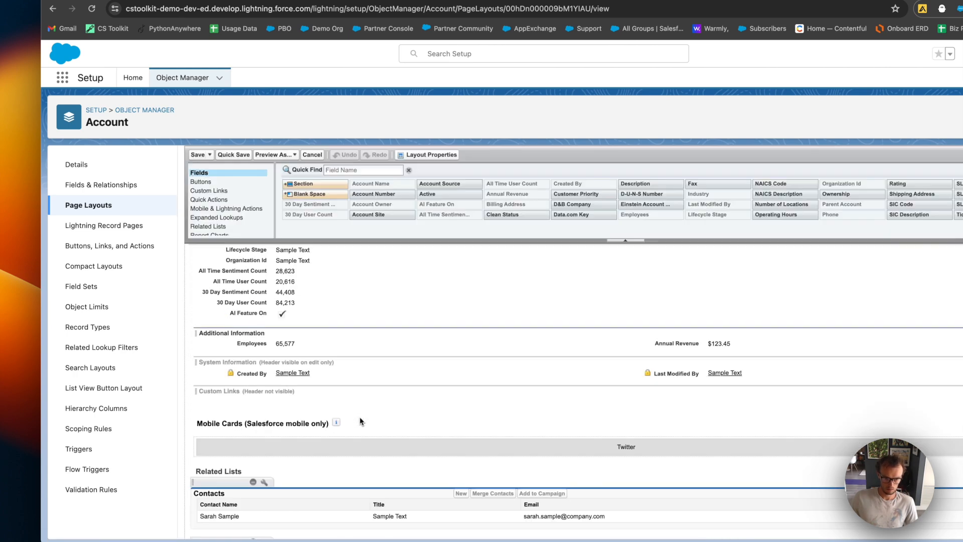
scroll(322, 248, "up", 2)
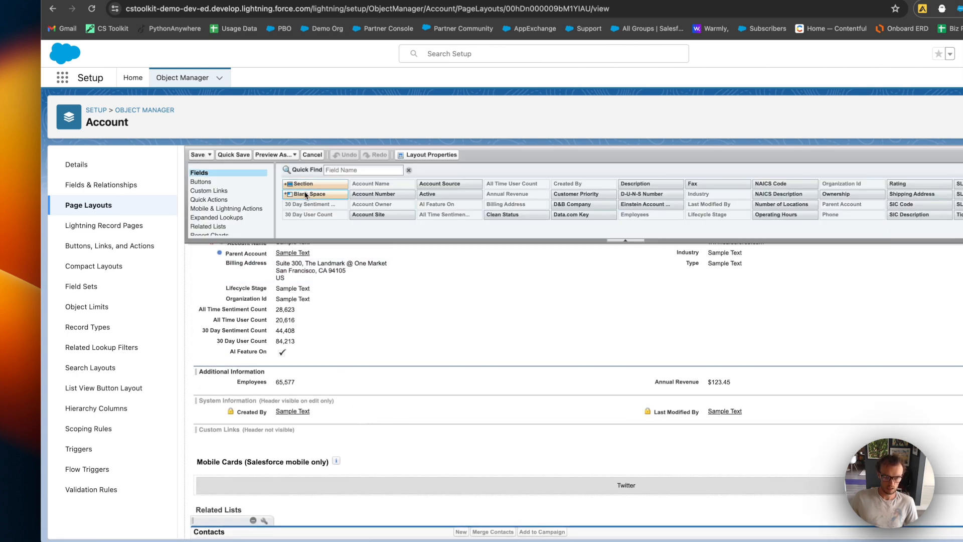
left_click_drag(306, 189, 313, 399)
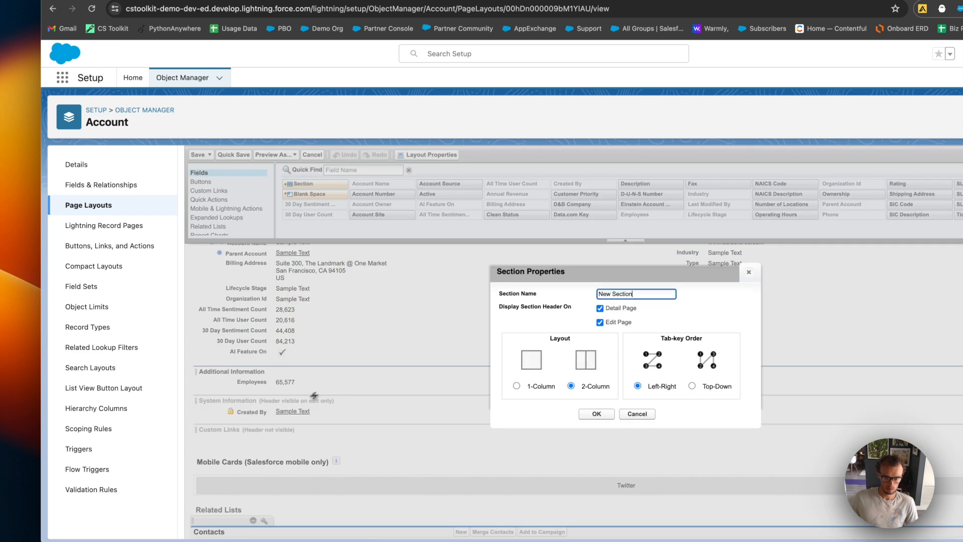
key("super+a")
key("BackSpace")
type("Prod")
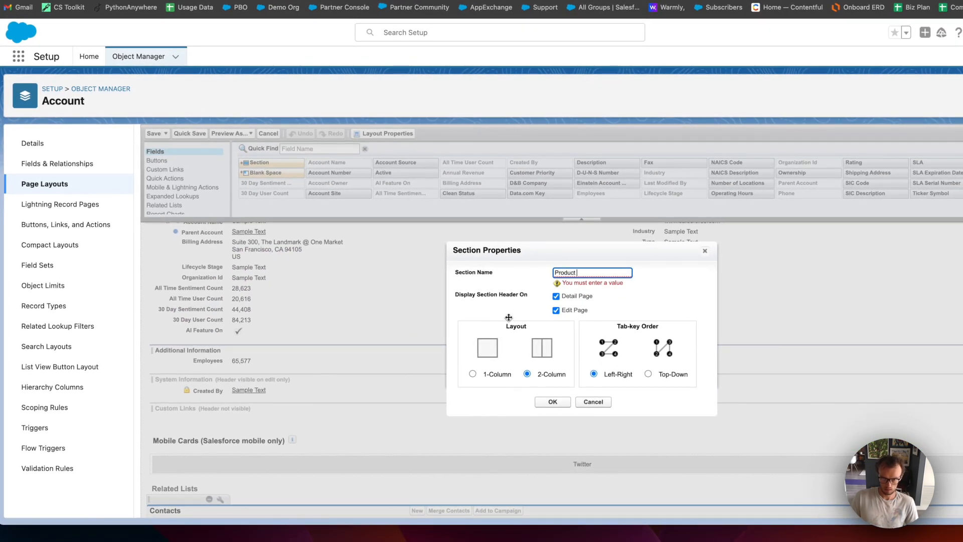
left_click(552, 401)
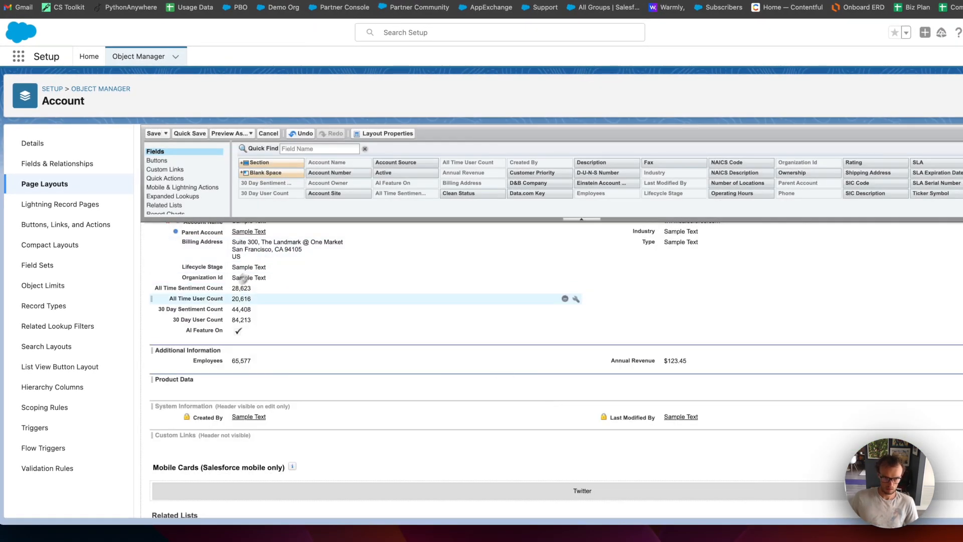
Move the all-time counts and AI Feature On into Product Data's first column and the 30-day counts into its second, and save the layout.
left_click_drag(193, 287, 211, 380)
left_click_drag(195, 288, 583, 355)
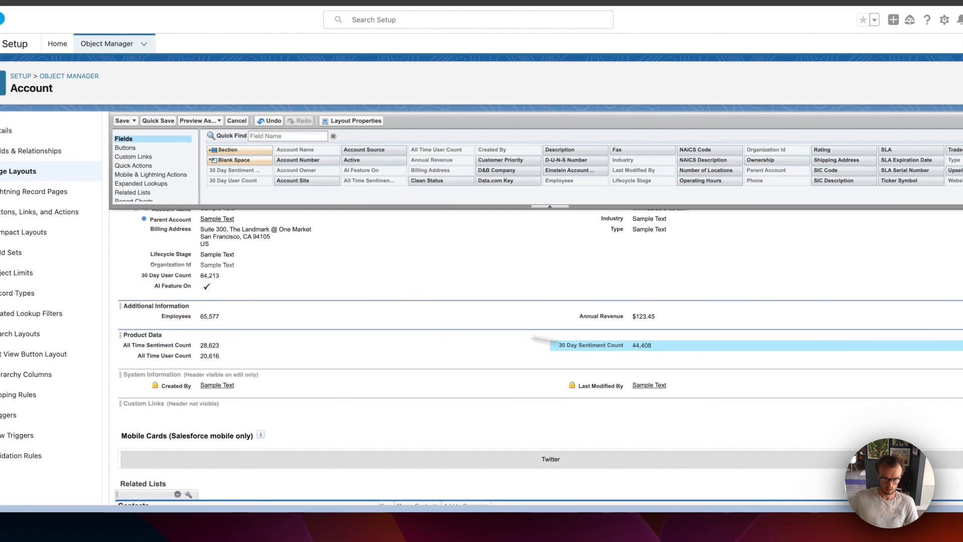
left_click_drag(209, 276, 677, 365)
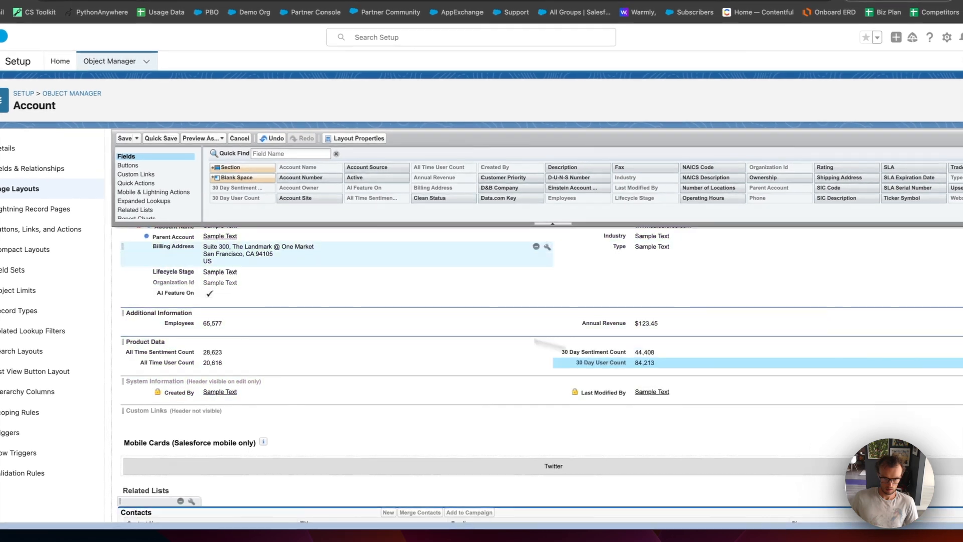
left_click_drag(276, 333, 253, 415)
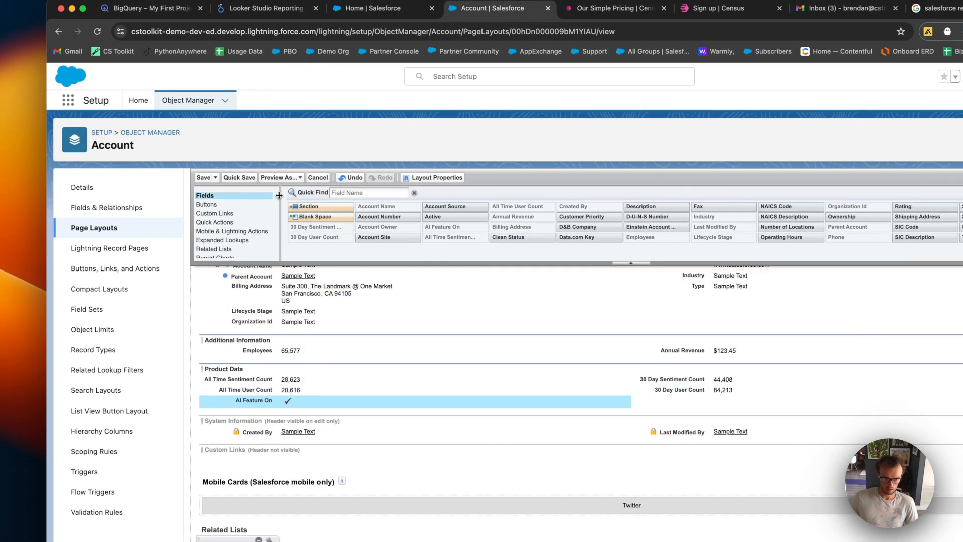
left_click_drag(270, 296, 270, 274)
left_click(210, 179)
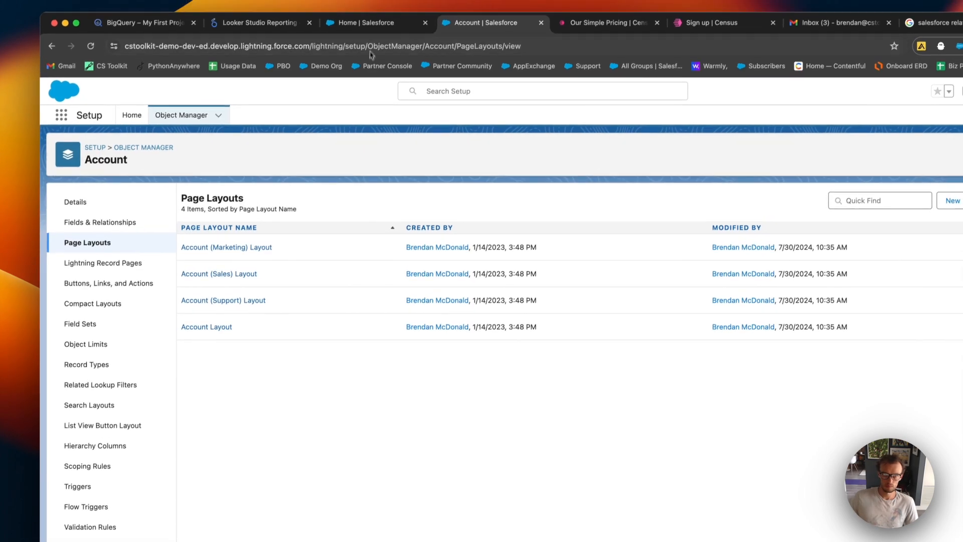
Open the ByteWave account from the managed accounts on the Gauge home page and show its details.
left_click(373, 9)
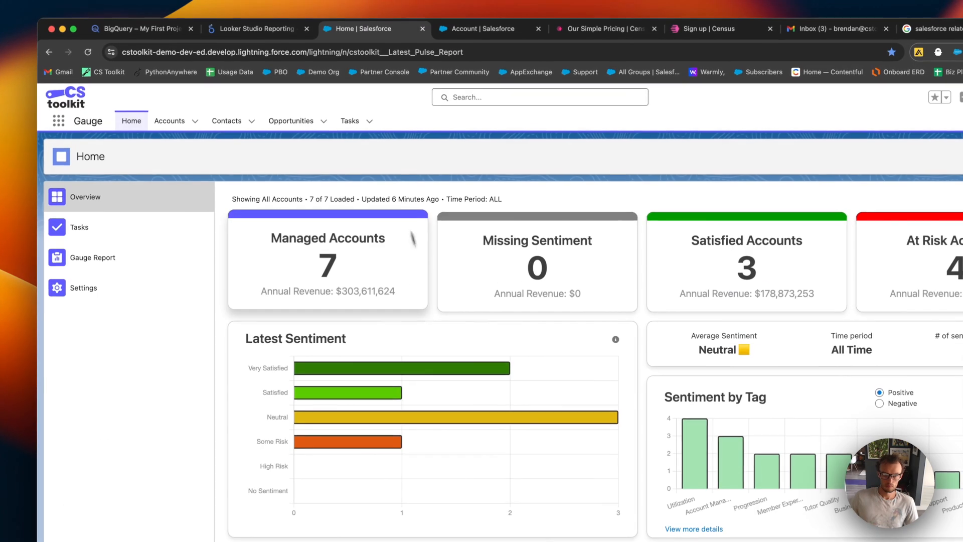
left_click(273, 271)
left_click(269, 301)
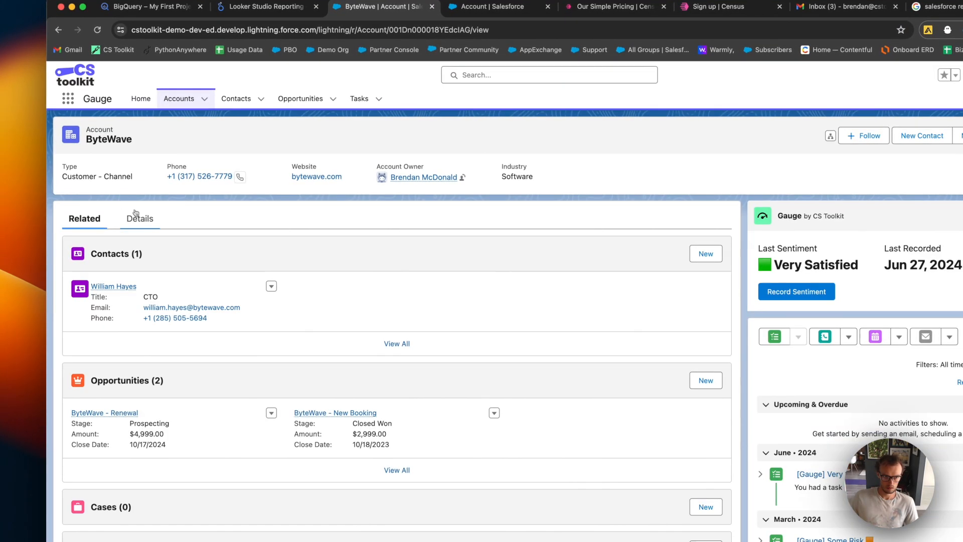
left_click(136, 217)
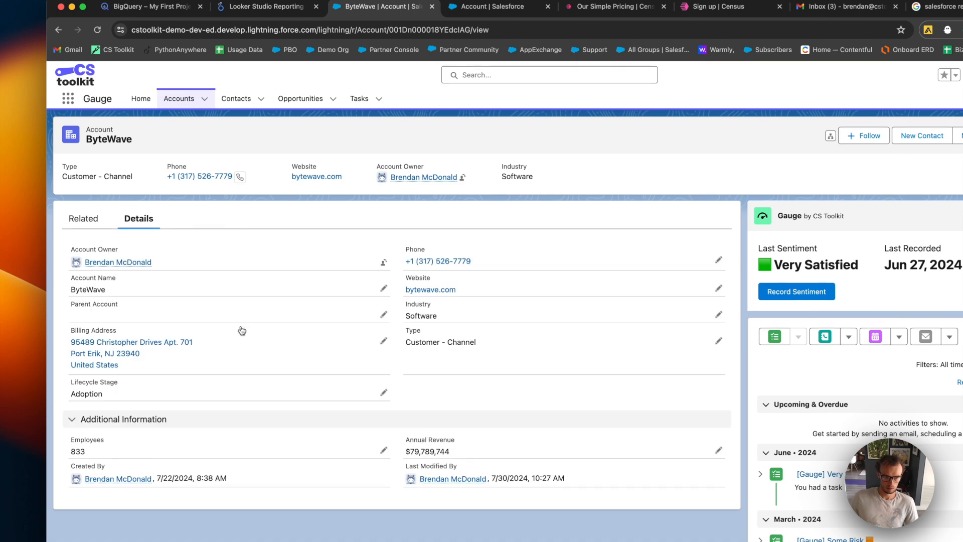
Review the Product Data section on the ByteWave record and open the Gauge Report.
scroll(350, 334, "down", 5)
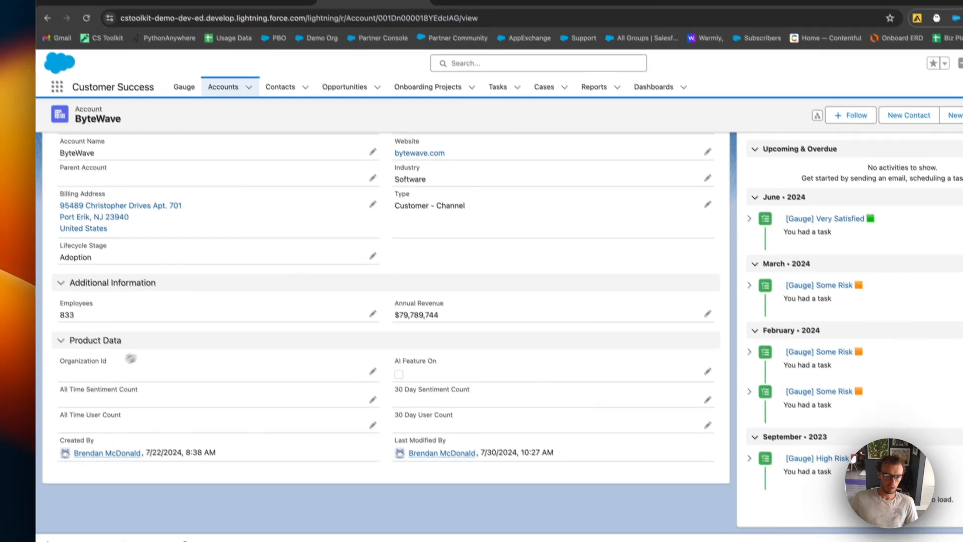
scroll(67, 329, "up", 2)
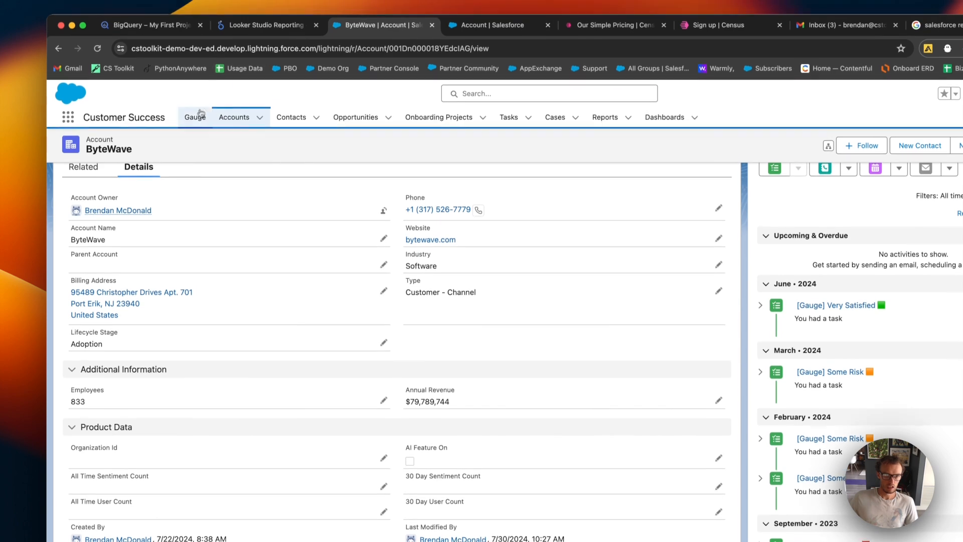
left_click(195, 104)
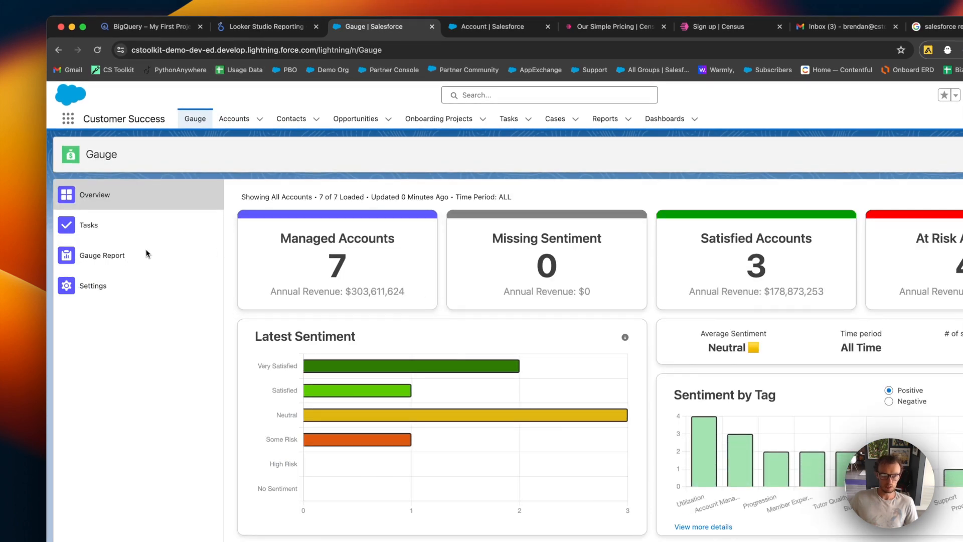
left_click(107, 257)
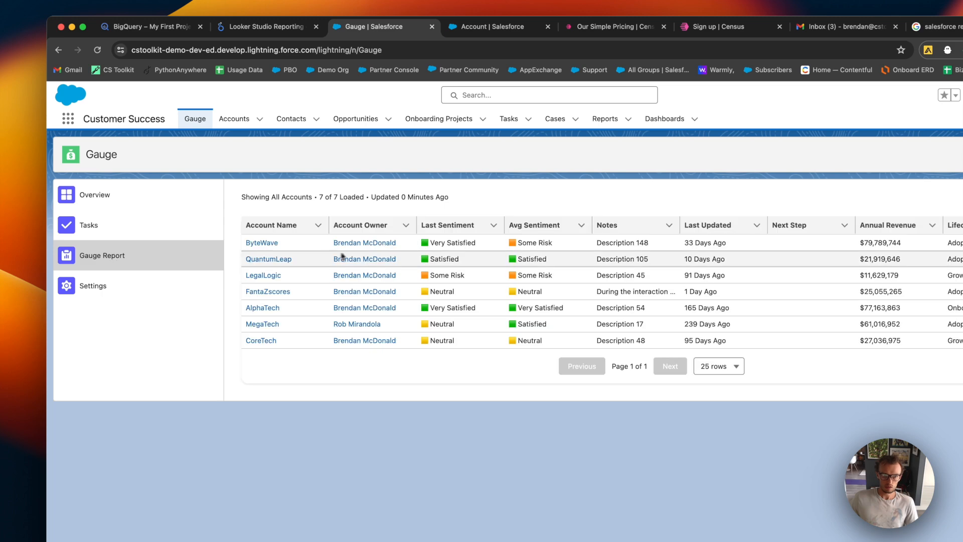
Open ByteWave, QuantumLeap, LegalLogic, FantaZscores, AlphaTech, MegaTech and CoreTech from the report, each in its own browser tab.
left_click(262, 243, "super")
left_click(268, 259, "super")
left_click(263, 275, "super")
left_click(267, 291, "super")
left_click(262, 308, "super")
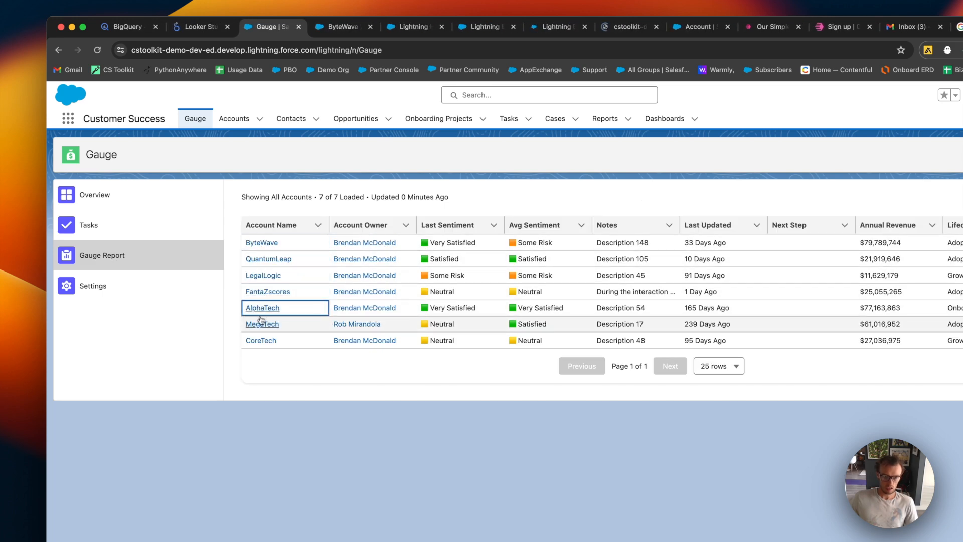
left_click(262, 324, "super")
left_click(261, 340, "super")
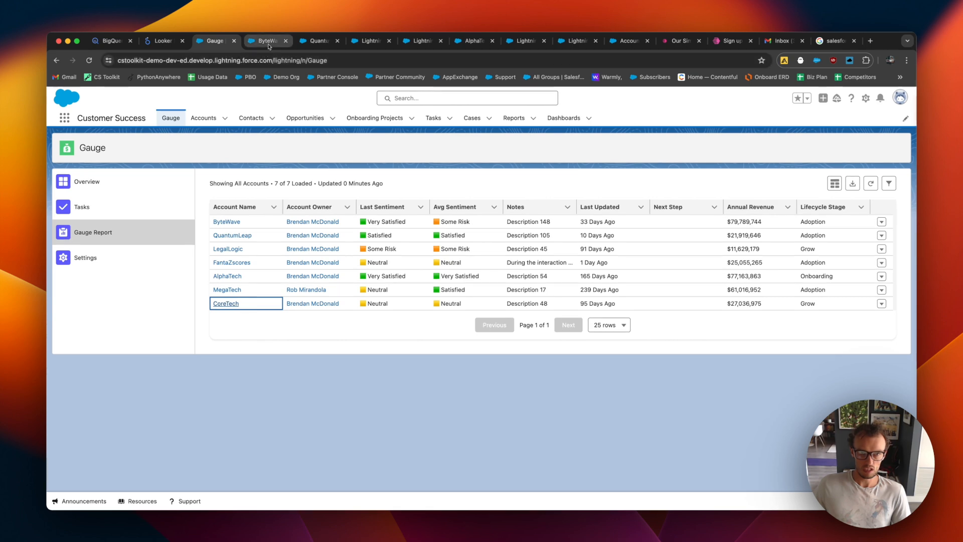
Check ByteWave's Organization Id field and copy the first row's organization_id from the All Time User Count results in BigQuery.
left_click(268, 42)
scroll(255, 229, "down", 2)
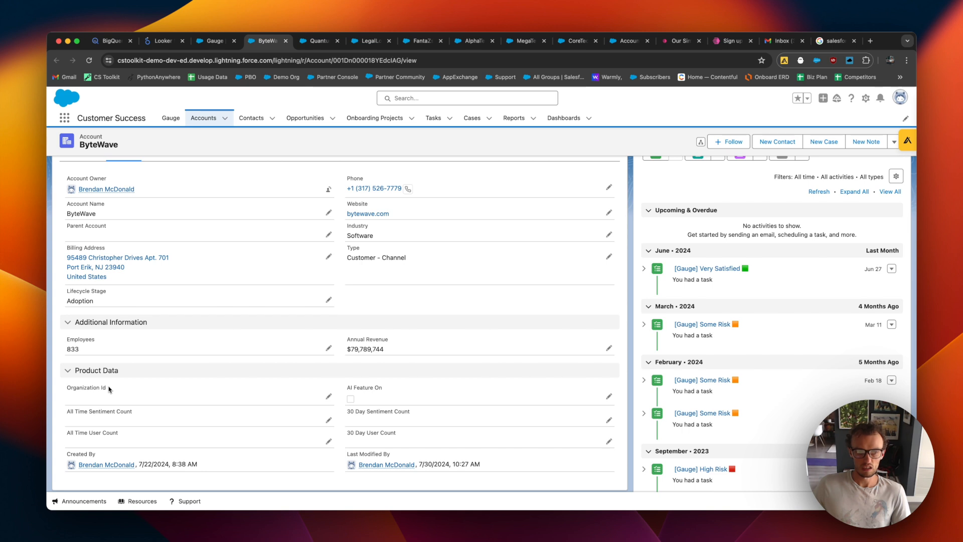
left_click(100, 40)
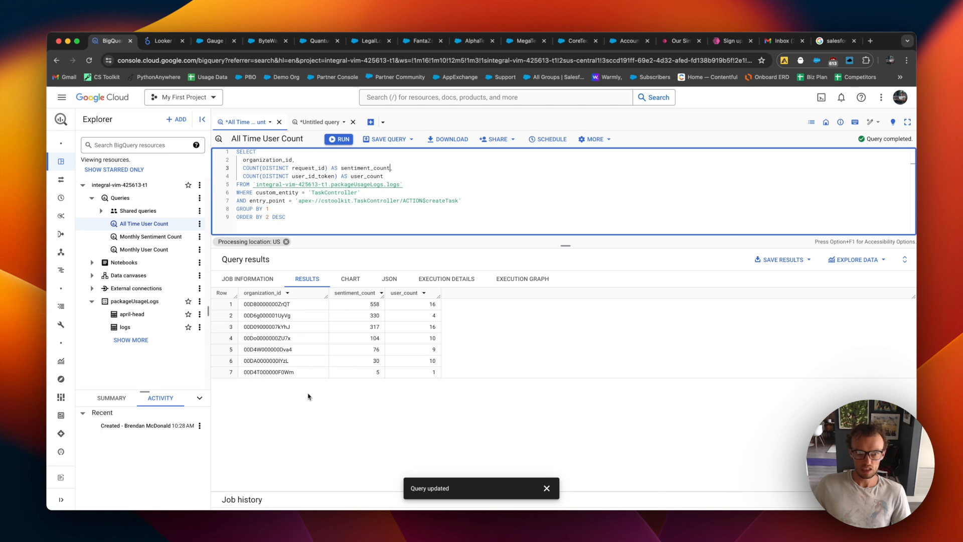
double_click(263, 303)
key("cmd+c")
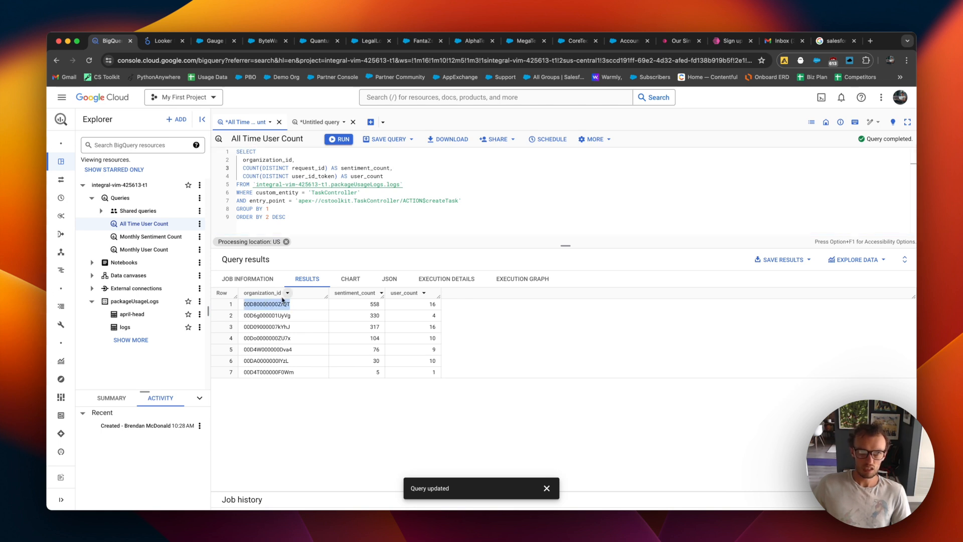
Paste the copied ID into the Organization Id field of the ByteWave account in Salesforce and save the record.
left_click(215, 40)
left_click(264, 41)
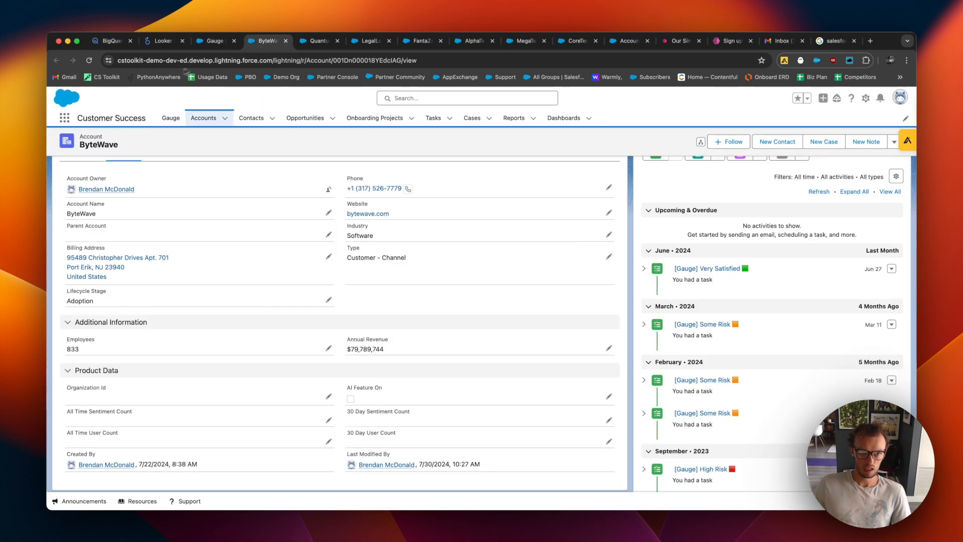
left_click(109, 41)
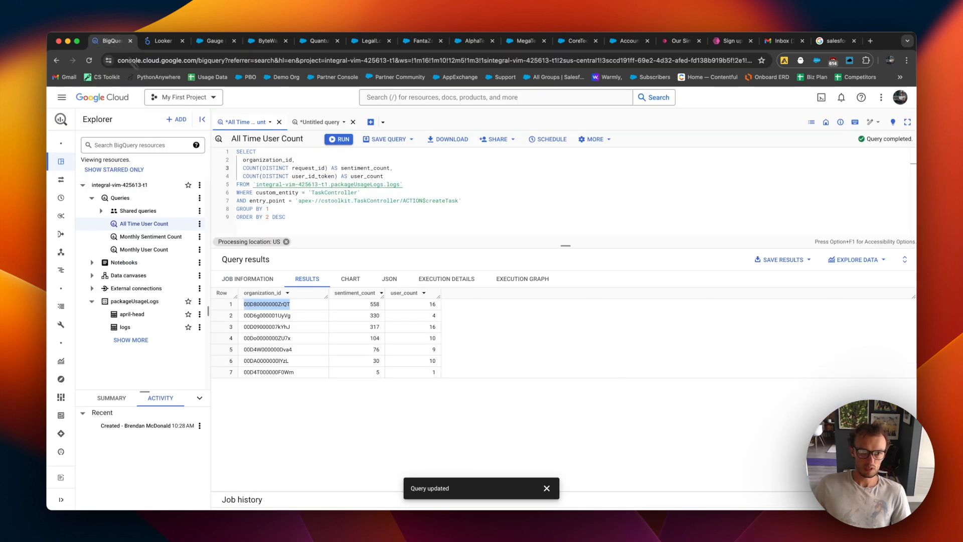
left_click(264, 40)
scroll(301, 326, "down", 2)
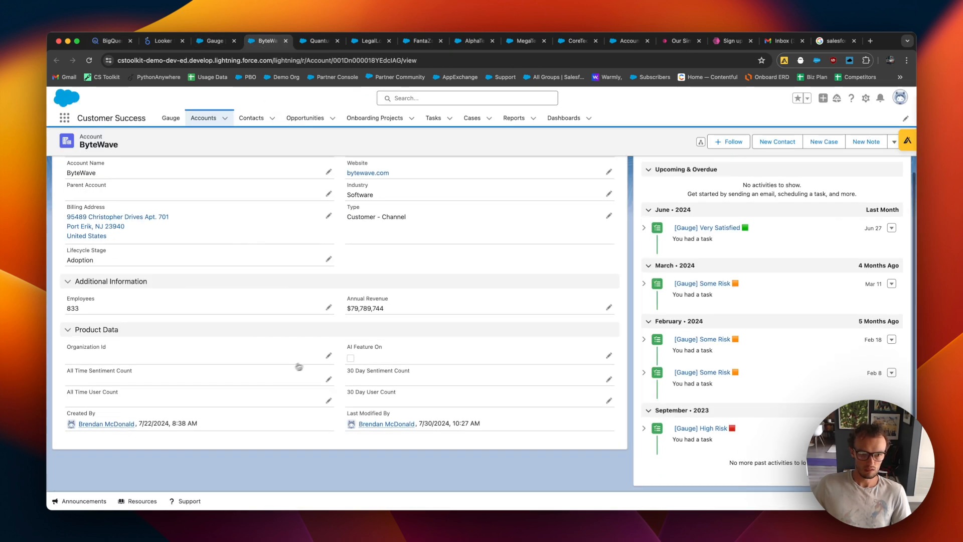
double_click(296, 358)
key("cmd+v")
left_click(351, 476)
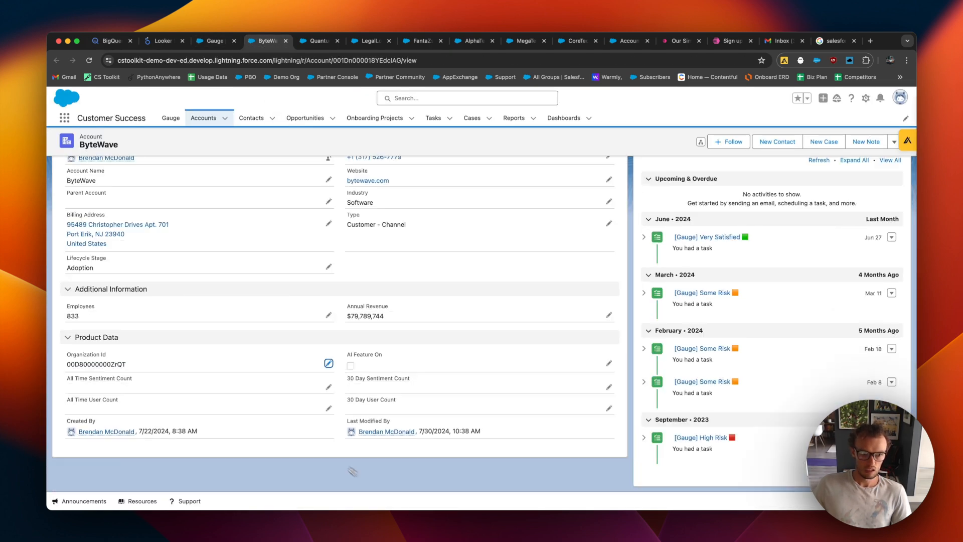
Take the second row's organization_id from BigQuery over to the QuantumLeap account and close the finished ByteWave tab.
left_click(110, 43)
double_click(280, 316)
left_click(267, 41)
key("super+w")
scroll(267, 301, "down", 4)
Take the third row's organization_id from BigQuery over to the LegalLogic account and close the finished QuantumLeap tab.
left_click(113, 41)
double_click(281, 328)
left_click(291, 41)
key("super+w")
Save the fourth row's organization_id as FantaZscores' Organization Id and select the fifth row's organization_id in BigQuery.
left_click(113, 41)
double_click(270, 338)
left_click(311, 42)
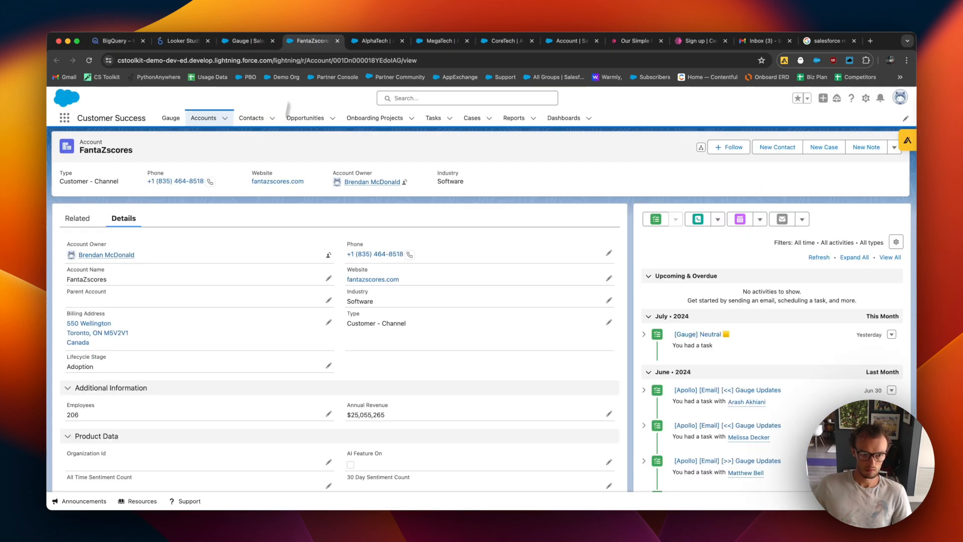
type("00Do0000000ZU7x")
left_click(352, 476)
left_click(113, 41)
double_click(270, 349)
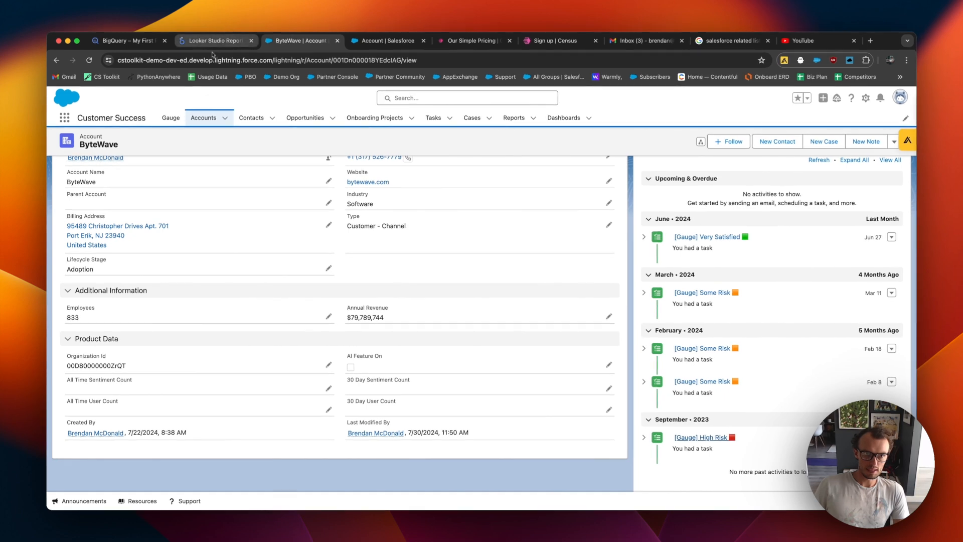
Review the planned field list and the scheduled update options in the Looker Studio report and deselect the Fields text box.
left_click(215, 42)
scroll(201, 336, "down", 1)
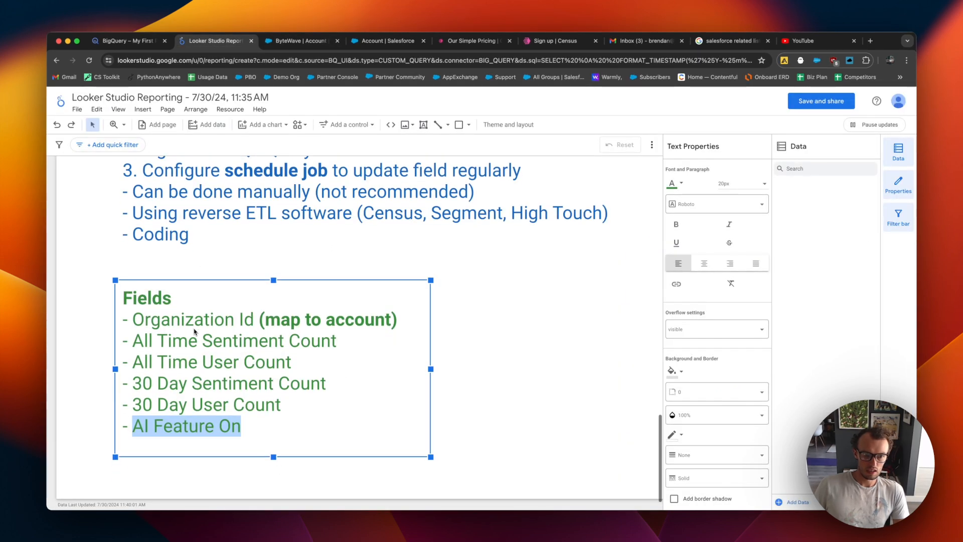
scroll(196, 334, "up", 2)
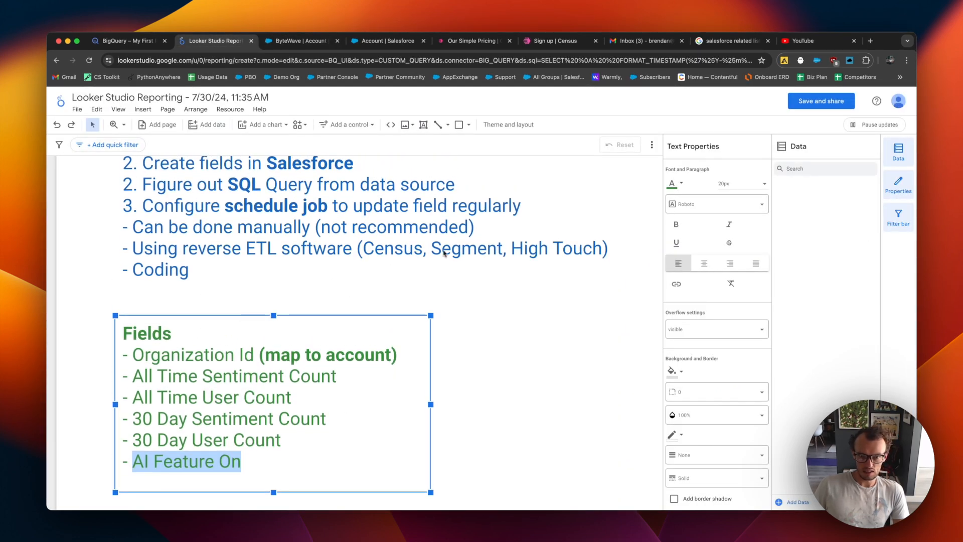
left_click(473, 403)
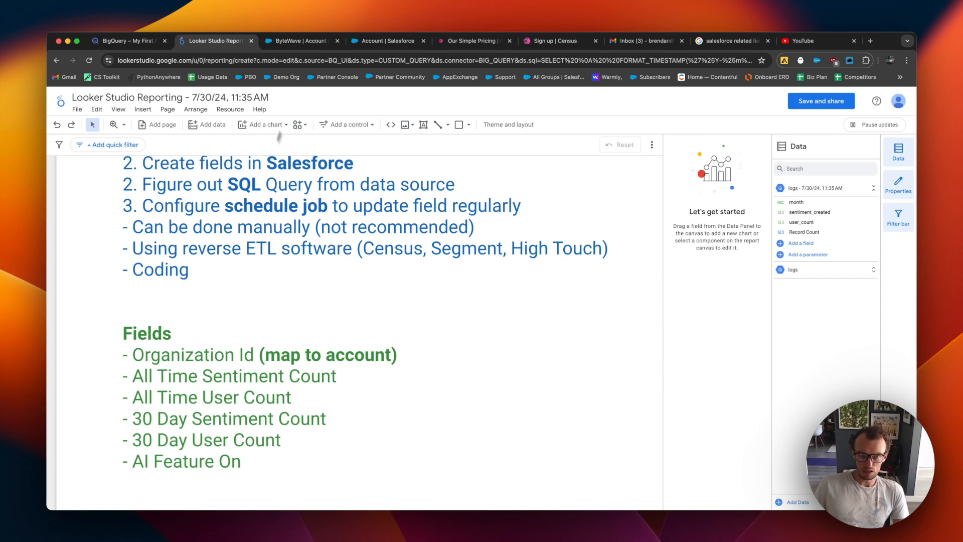
Set ByteWave's All Time Sentiment Count to 558 and All Time User Count to 16 in Salesforce, and save the record.
left_click(296, 41)
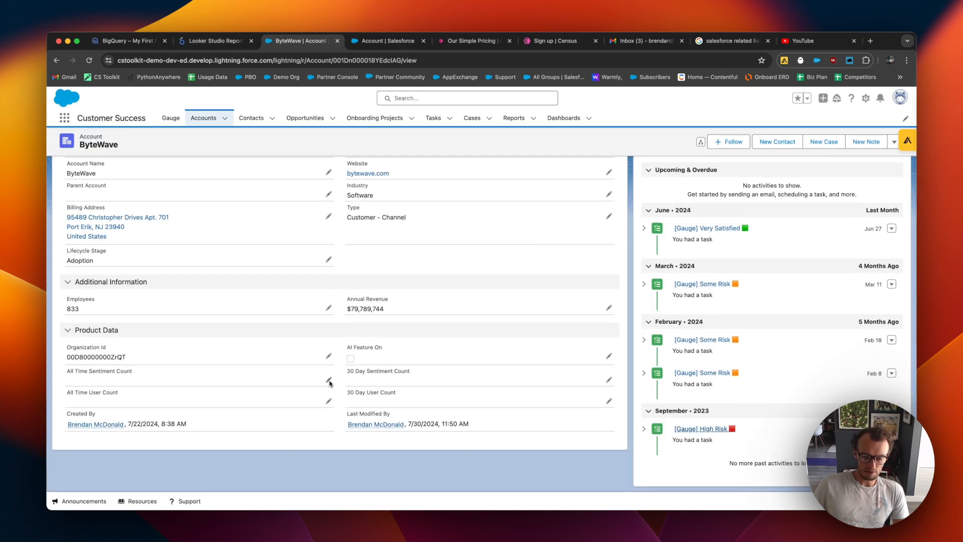
left_click(328, 380)
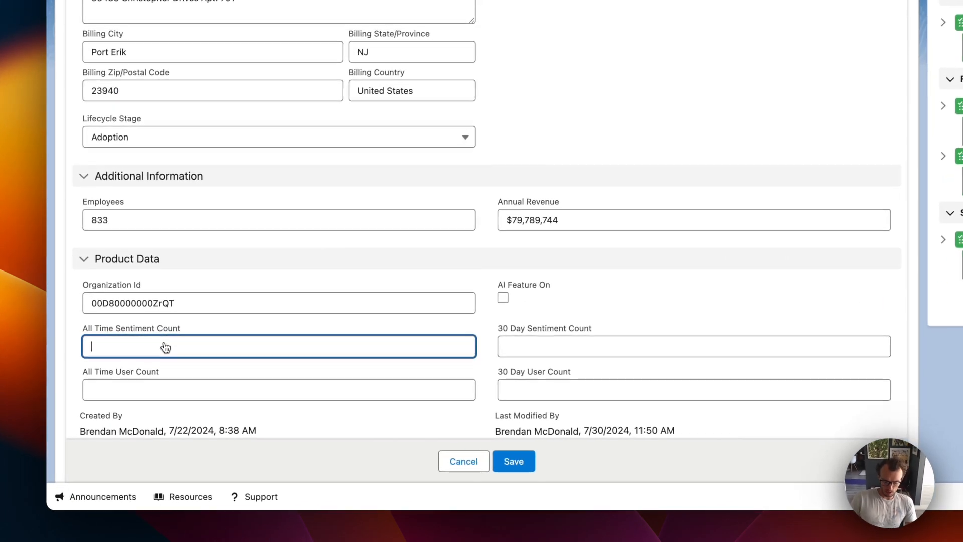
type("558")
left_click(146, 388)
left_click(512, 460)
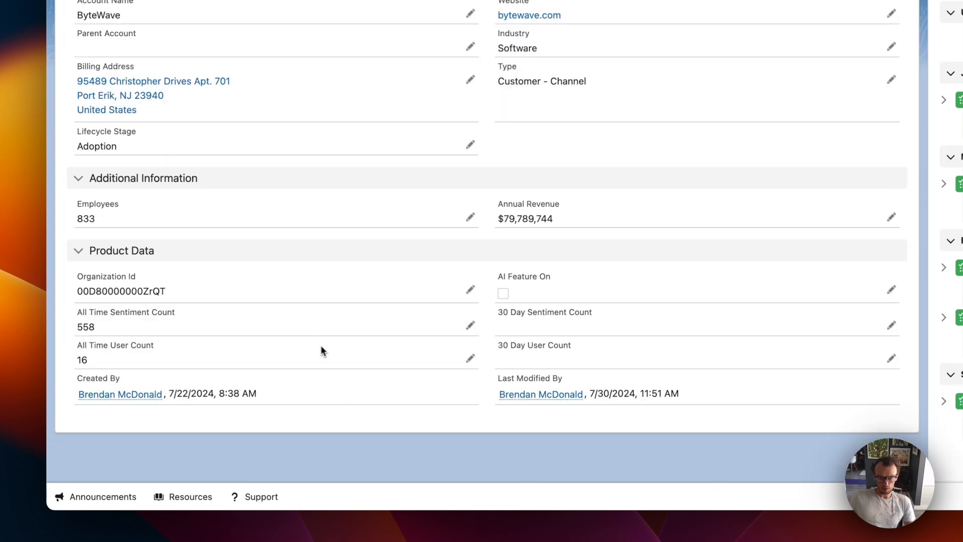